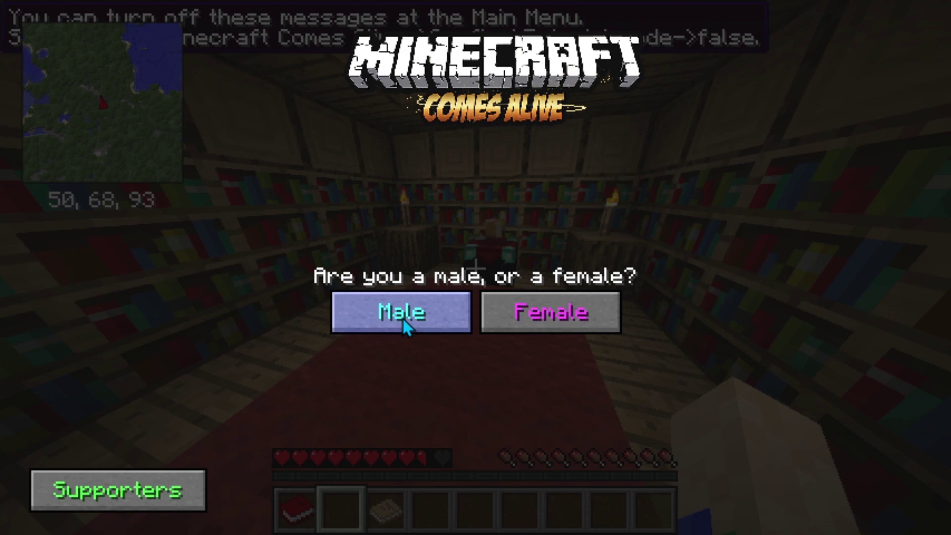
# Create the Minecraft Comes Alive character as male, preferring females, with the prefilled name and the destiny "I live in a village."
pyautogui.click(402, 324)
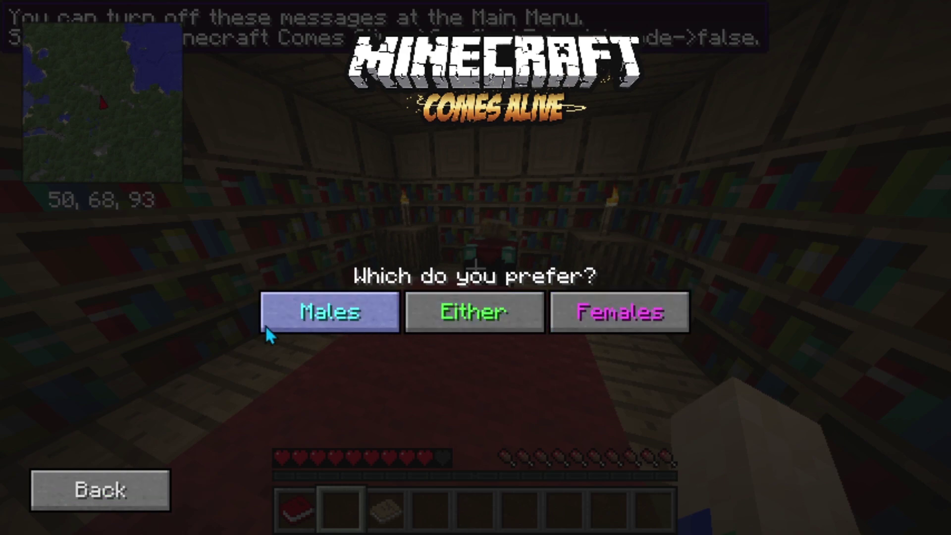
pyautogui.click(606, 322)
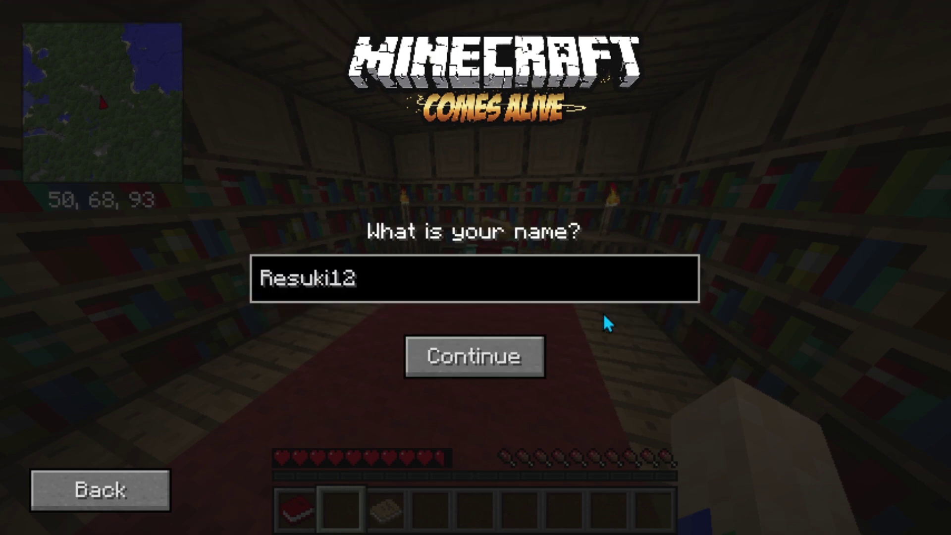
pyautogui.click(441, 360)
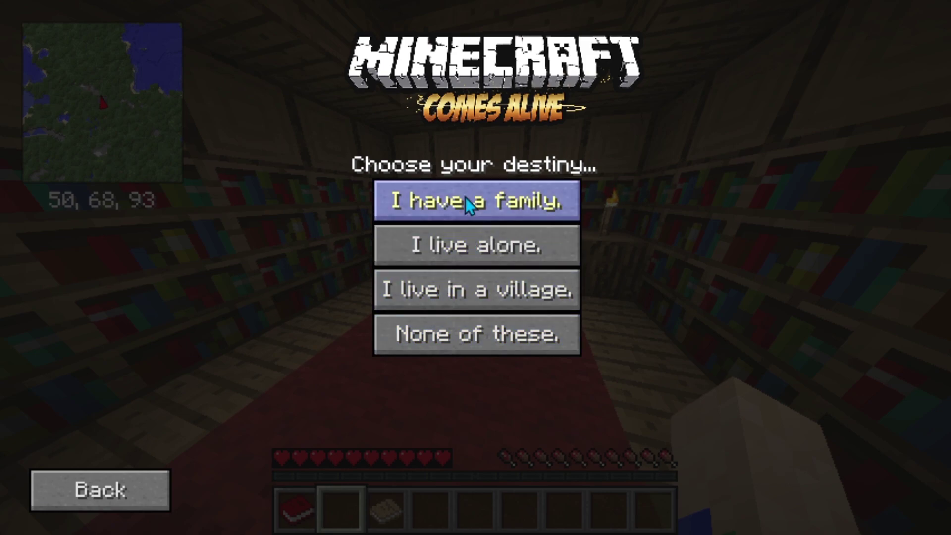
pyautogui.click(474, 286)
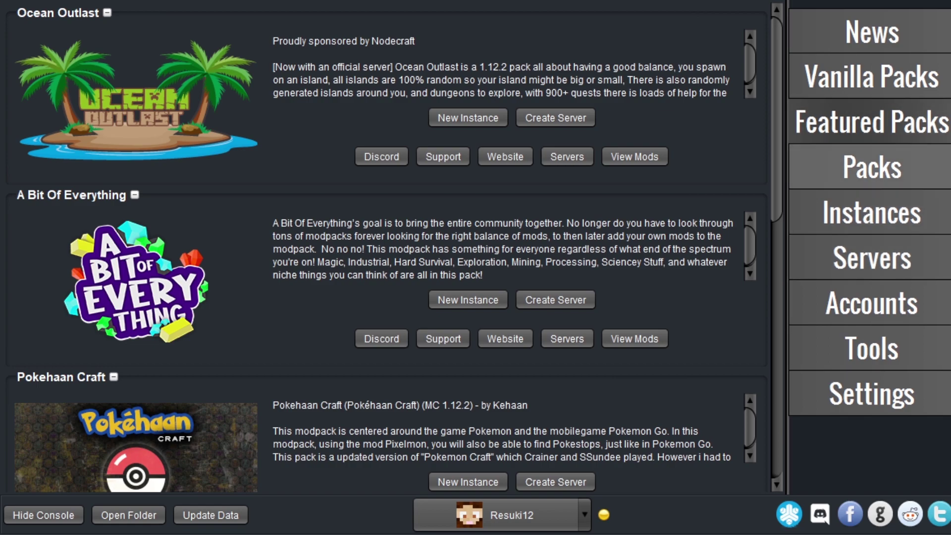
# Switch to ATLauncher and browse the Packs and Featured Packs listings
pyautogui.click(800, 168)
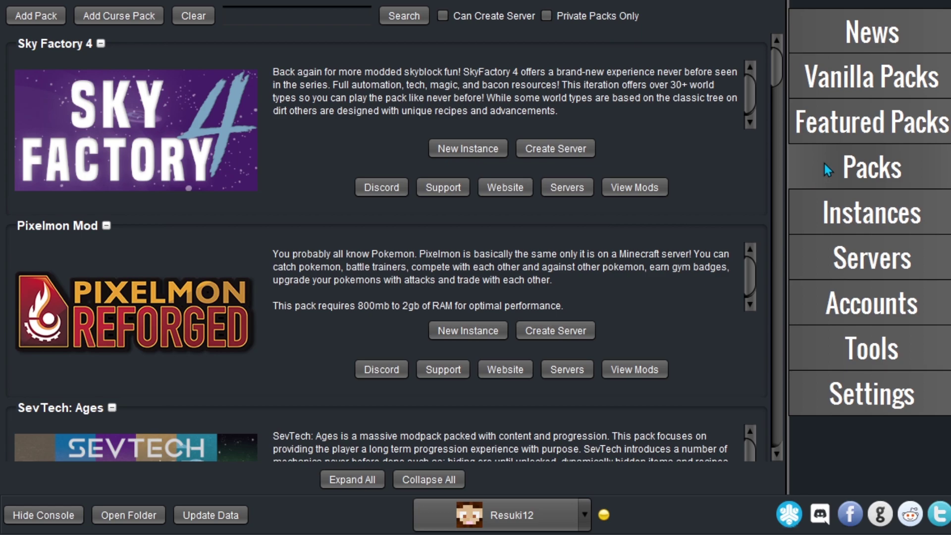
pyautogui.click(860, 128)
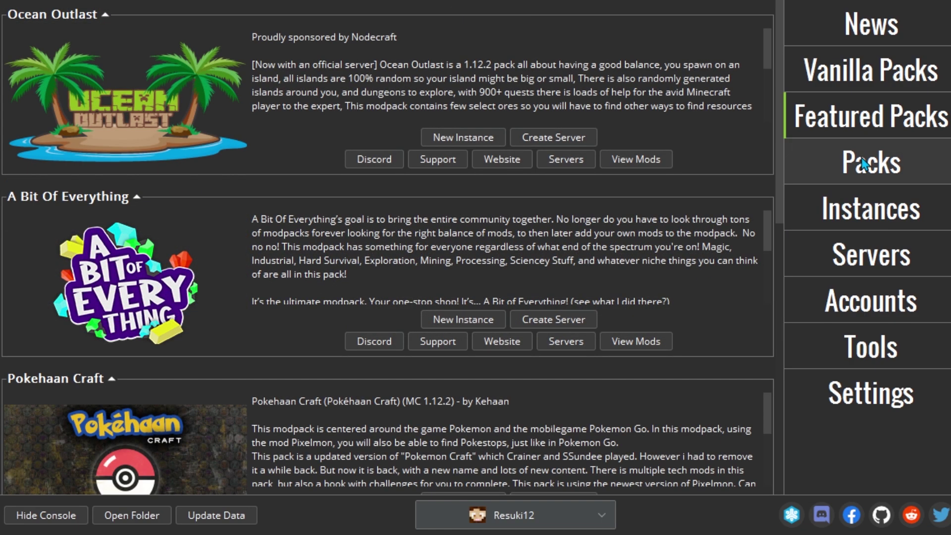
pyautogui.click(861, 163)
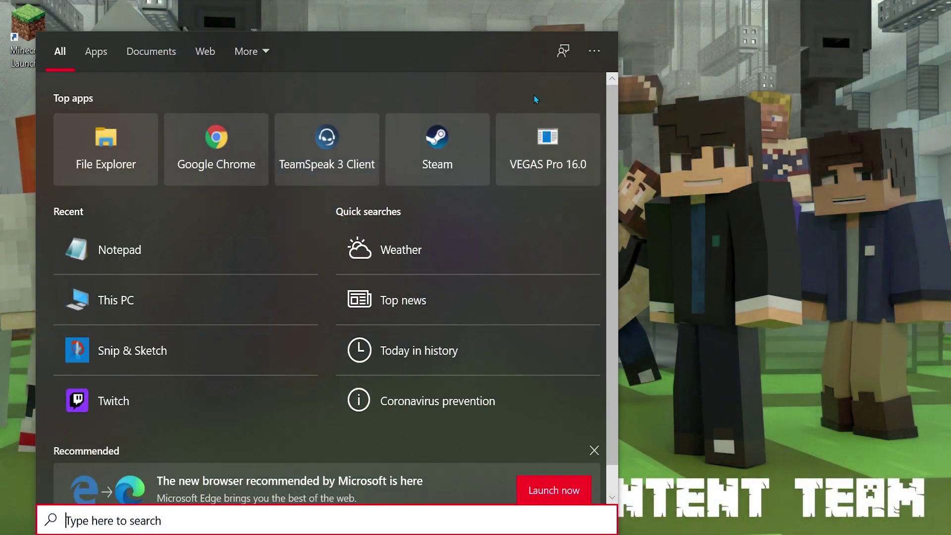
# Search Windows for "about java" to check for an existing Java installation
pyautogui.write('about jac')
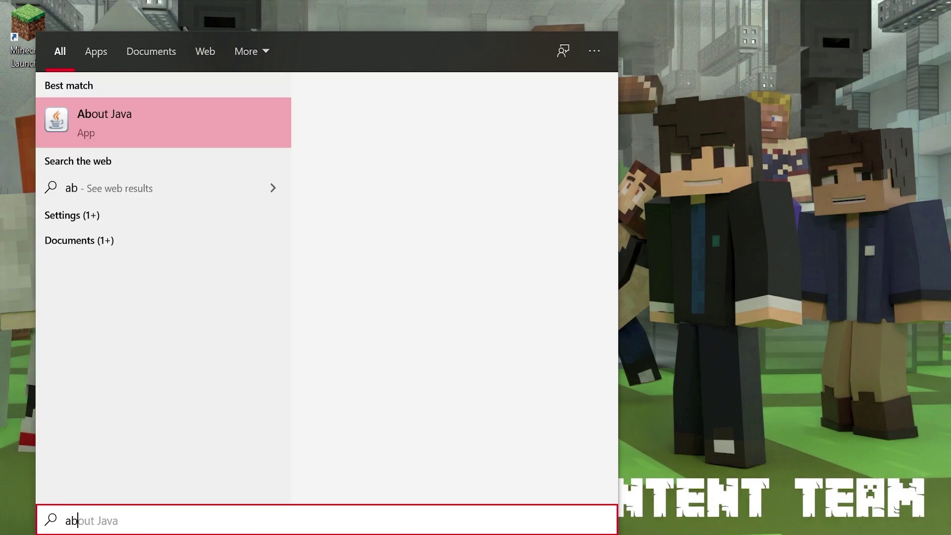
pyautogui.write('va')
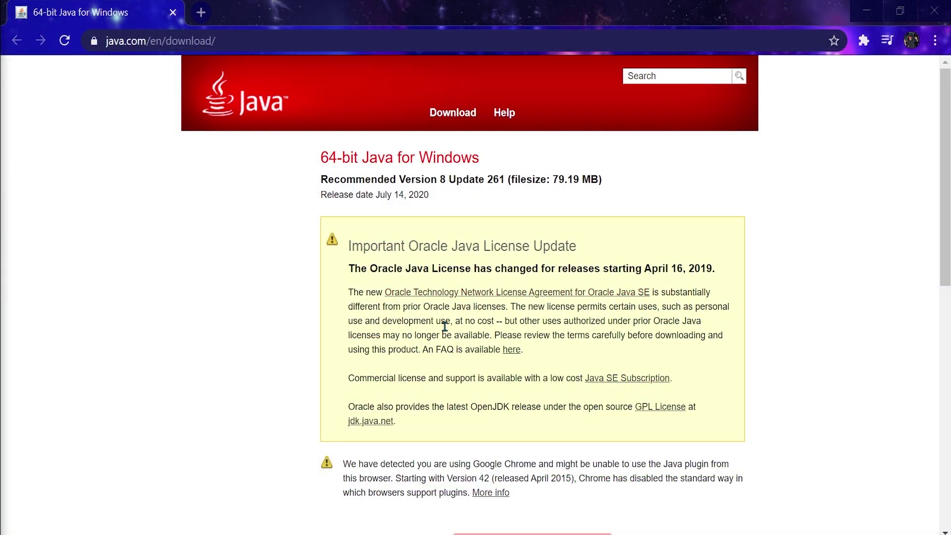
# Agree to the licence and start the free download of 64-bit Java for Windows on java.com
pyautogui.scroll(-8, 445, 326)
pyautogui.scroll(2, 594, 262)
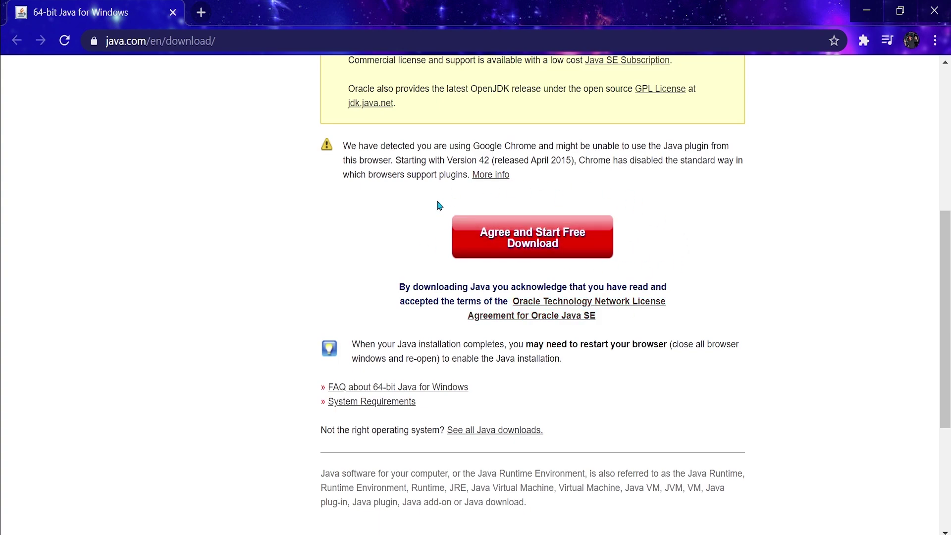
pyautogui.click(540, 252)
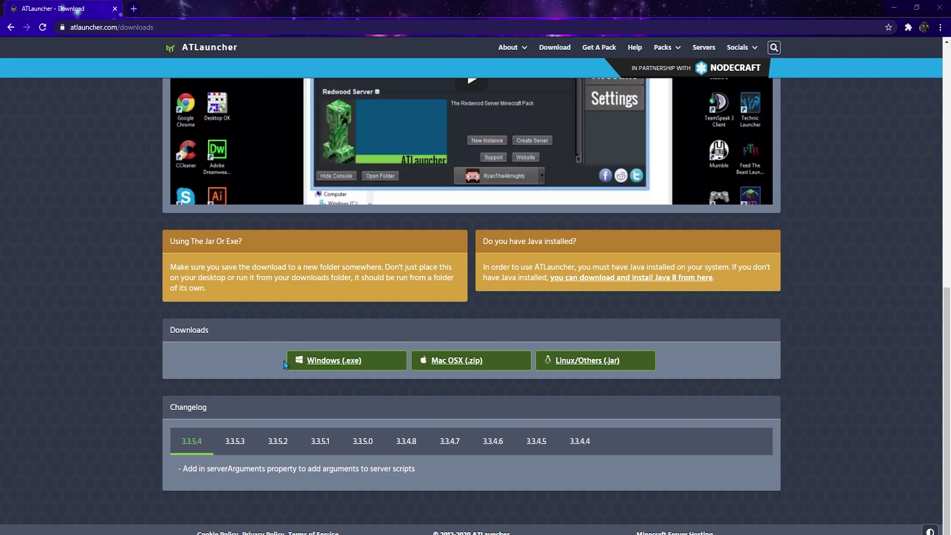
# Download the Windows (.exe) version of ATLauncher and open the ATLauncher folder inside apex in File Explorer
pyautogui.click(343, 368)
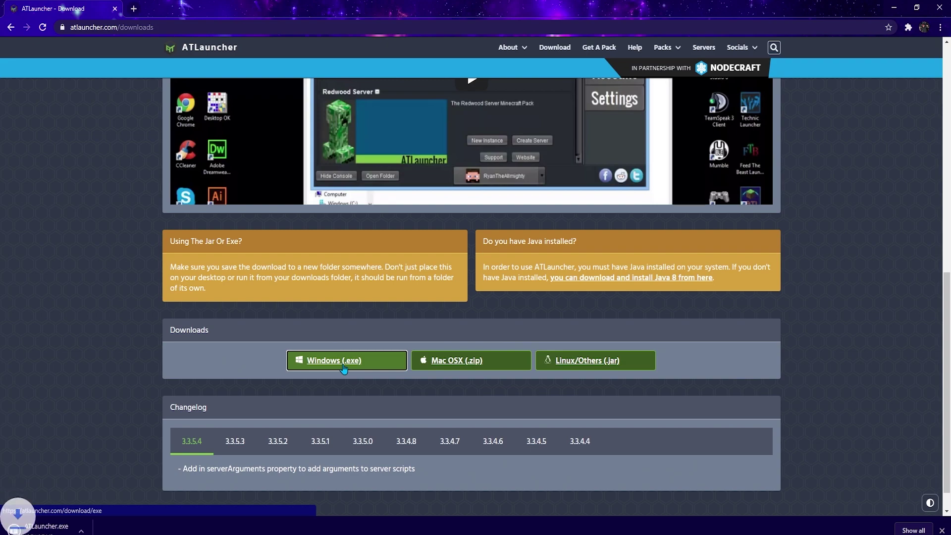
pyautogui.hotkey('alt', 'Tab')
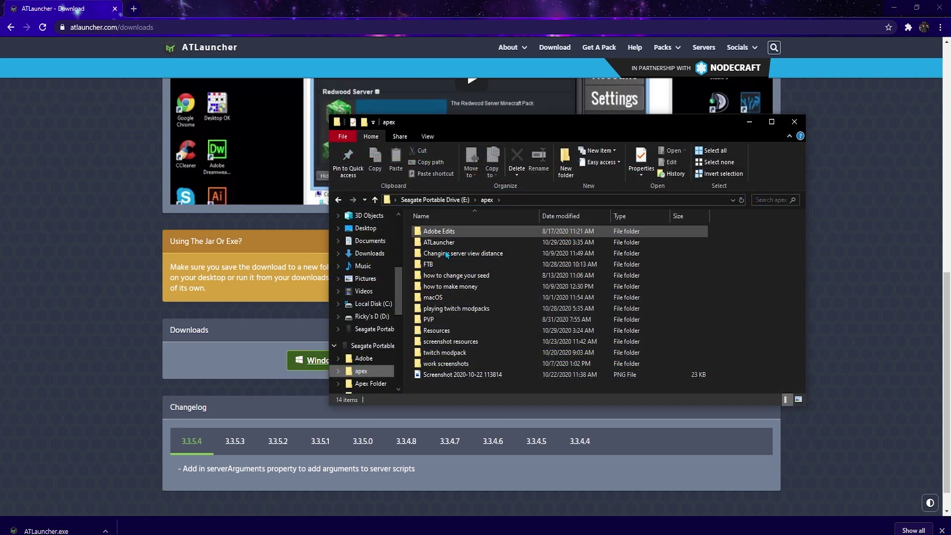
pyautogui.doubleClick(448, 243)
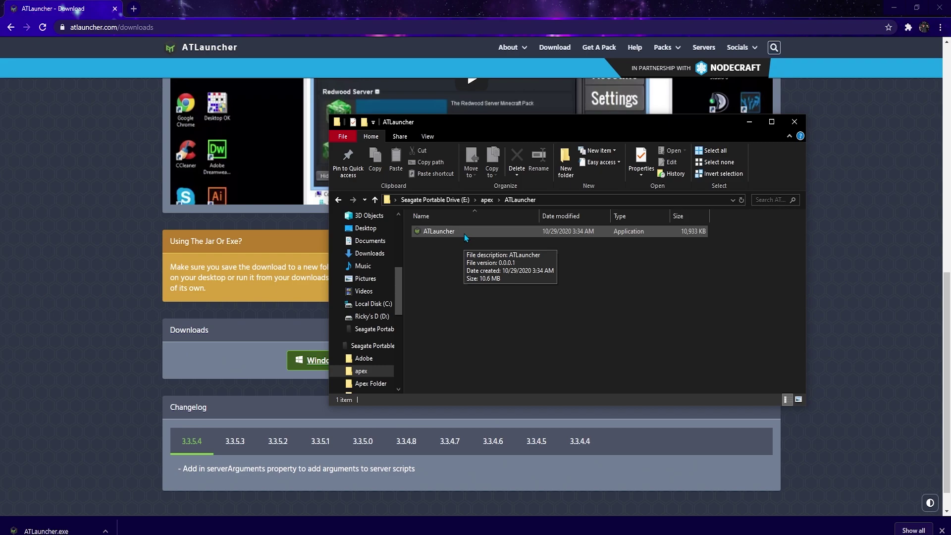
# Run the ATLauncher application and save its setup with English as language and anonymous analytics enabled
pyautogui.doubleClick(464, 234)
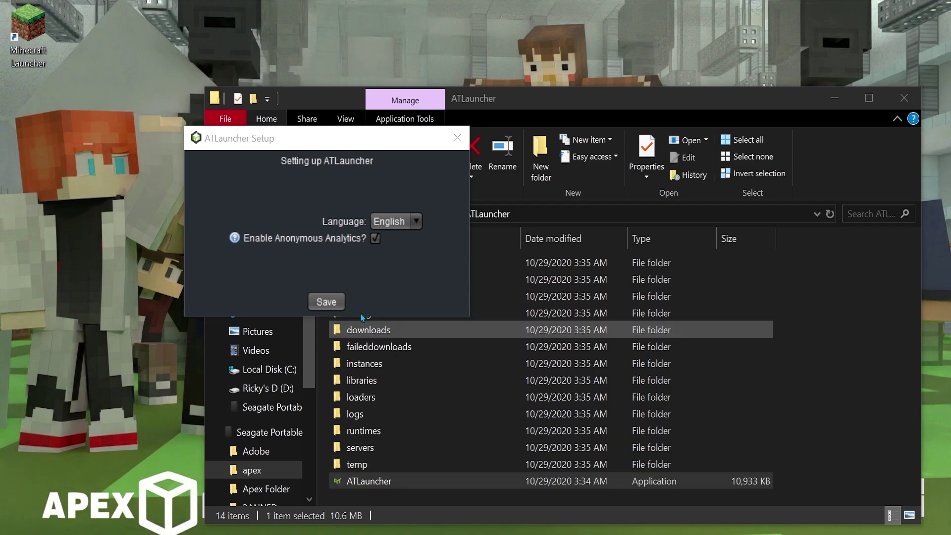
pyautogui.click(337, 303)
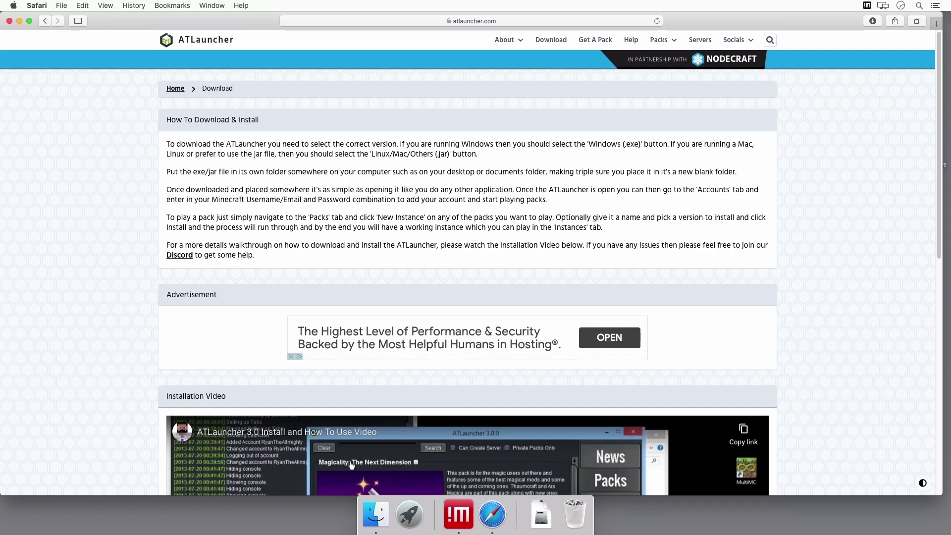
# On the Mac, download the Mac OSX (.zip) version of ATLauncher in Safari and open the downloads stack
pyautogui.scroll(-15, 351, 464)
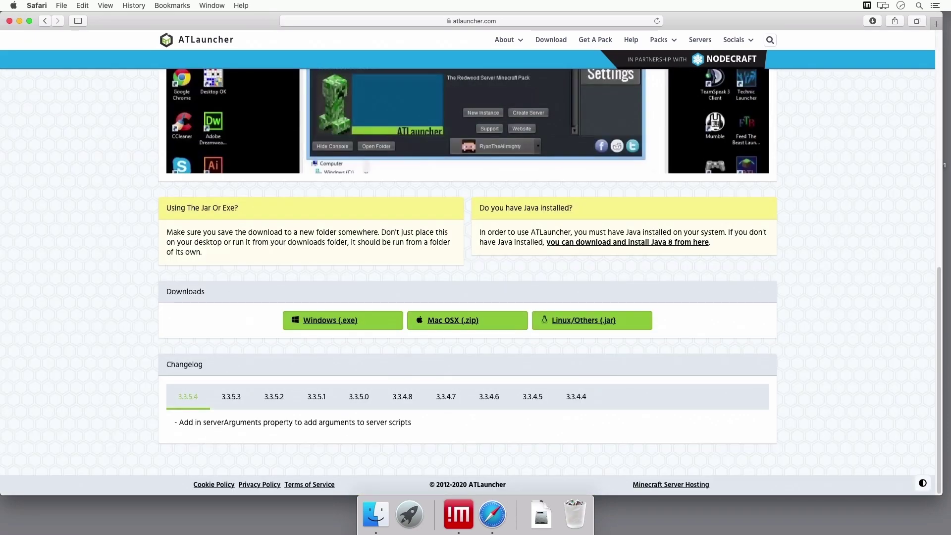
pyautogui.click(452, 319)
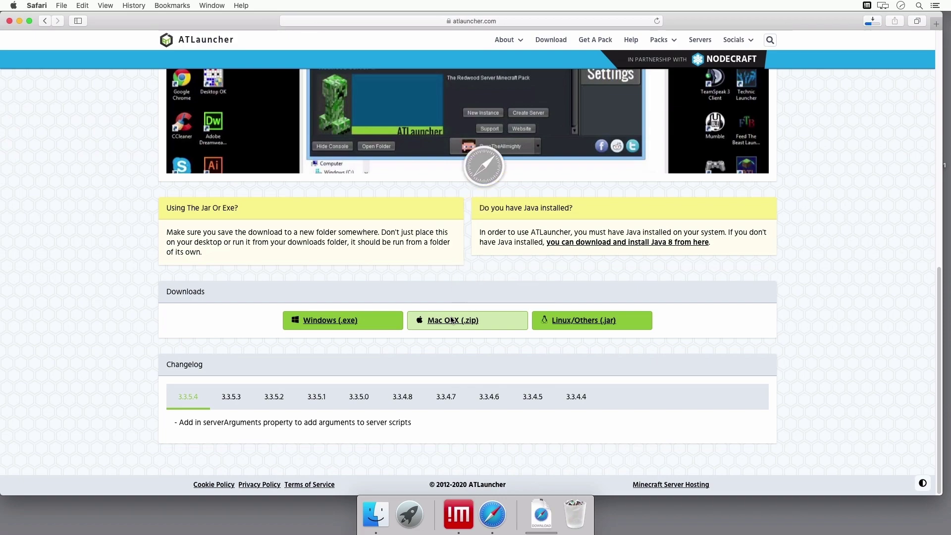
pyautogui.click(541, 515)
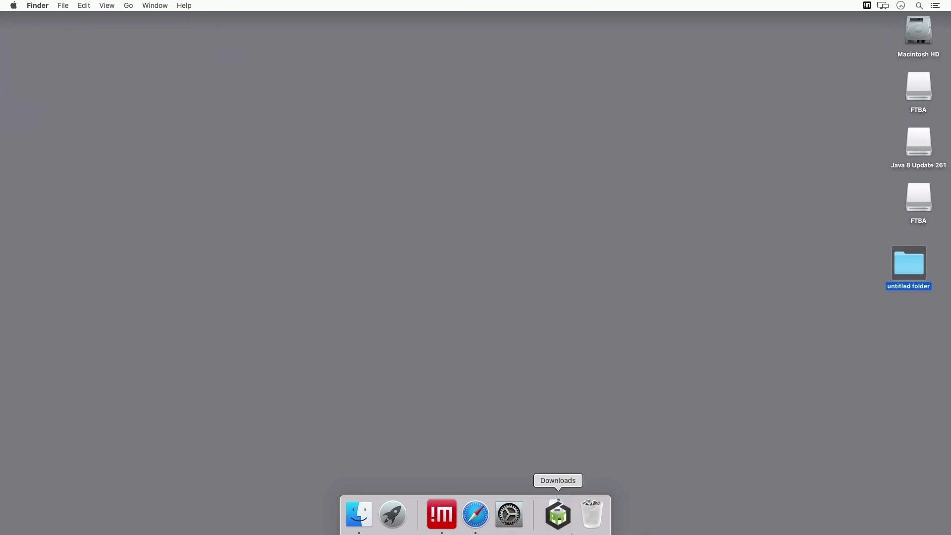
# Rename the untitled desktop folder to ATLauncher and move the downloaded ATLauncher app into it
pyautogui.click(566, 287)
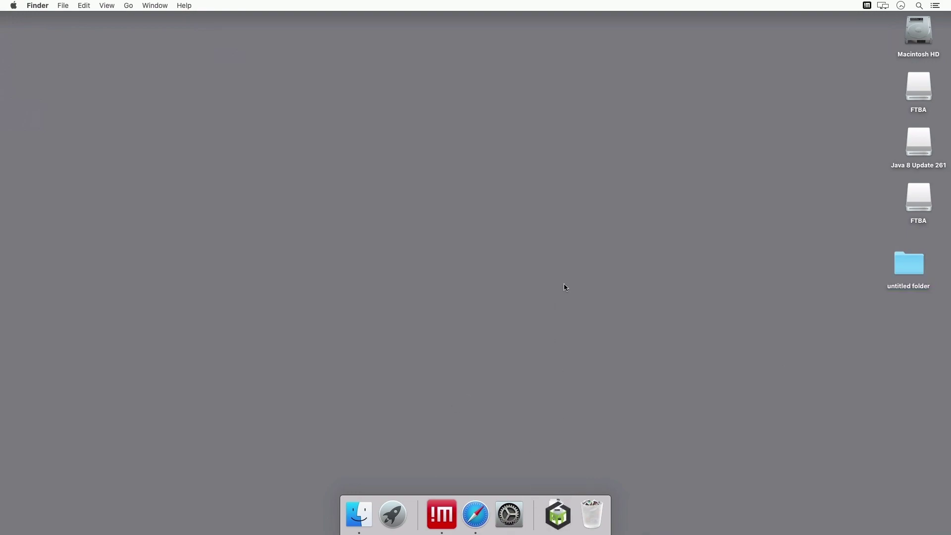
pyautogui.rightClick(911, 276)
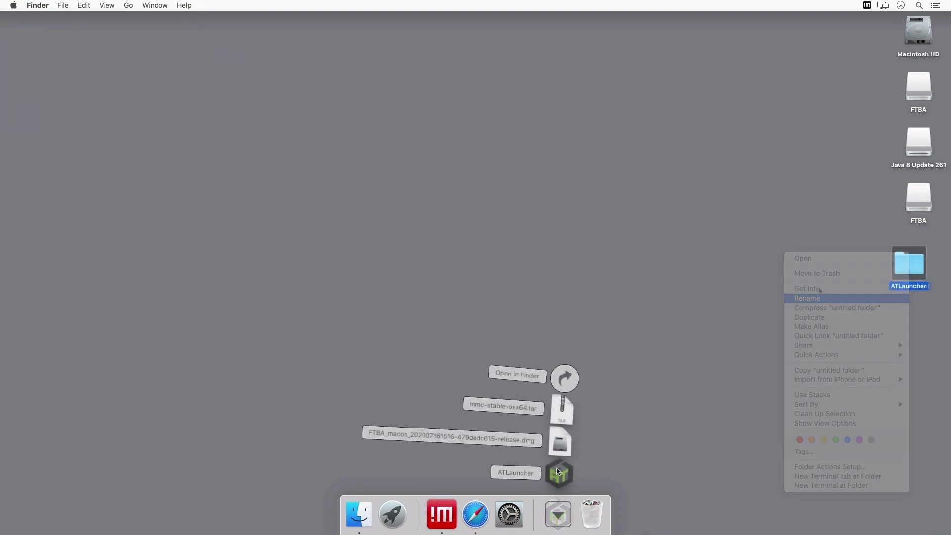
pyautogui.moveTo(558, 474); pyautogui.dragTo(908, 279)
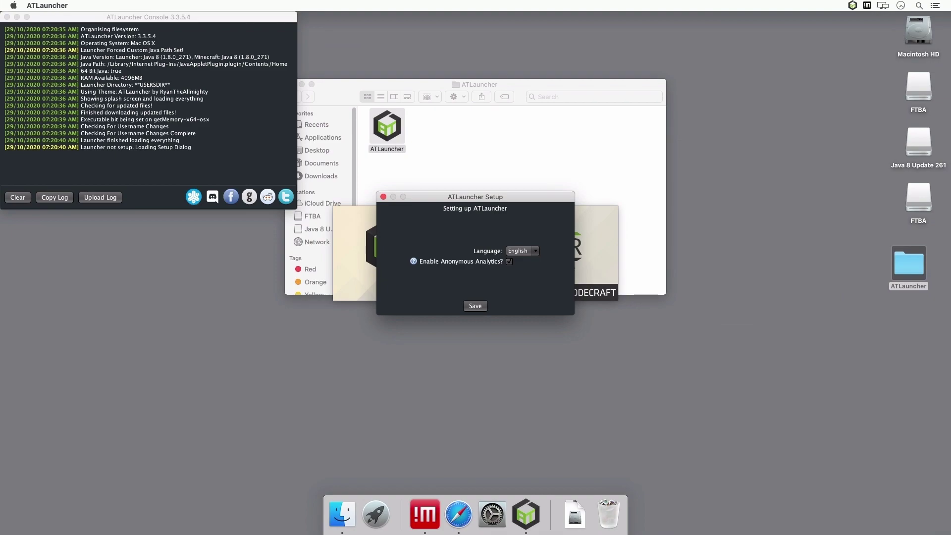
# Save the ATLauncher setup with English as language and open the account selector
pyautogui.click(475, 305)
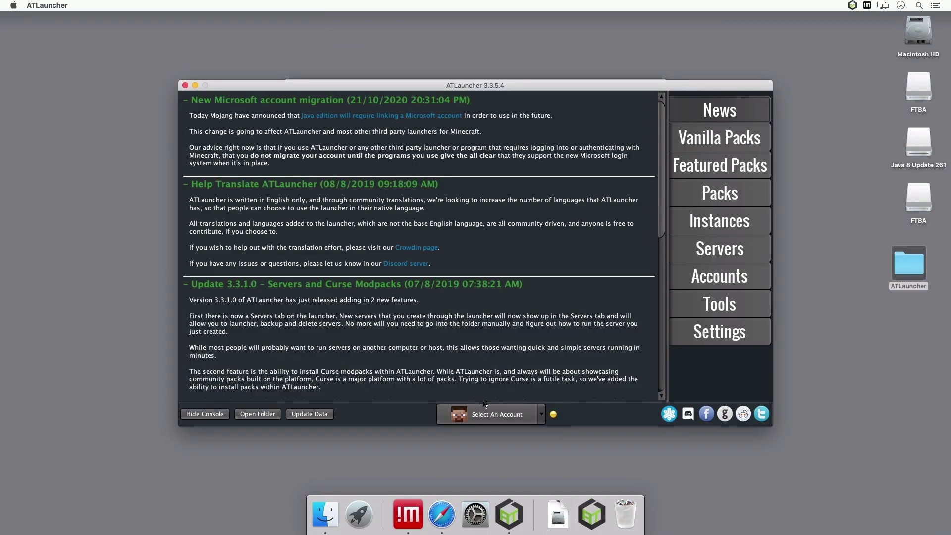
pyautogui.click(531, 412)
pyautogui.click(518, 435)
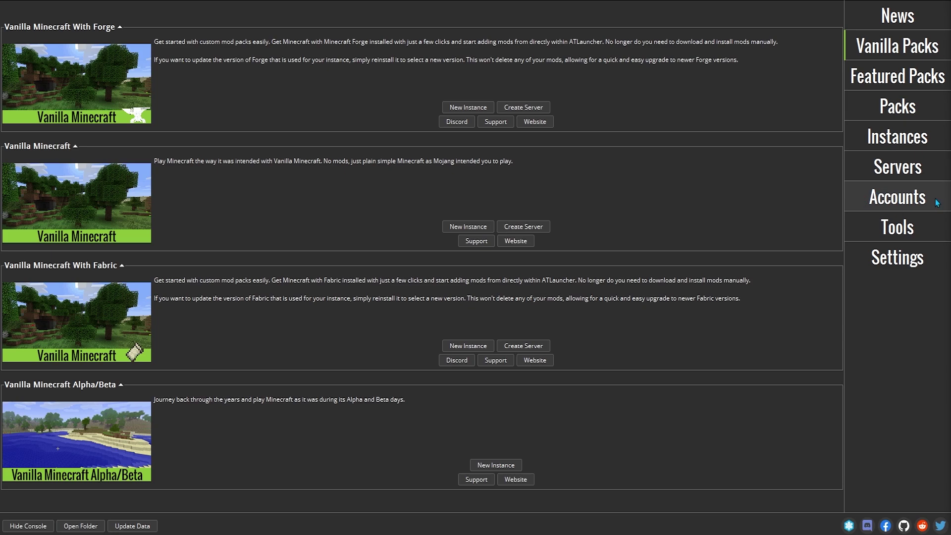
# Enter the Minecraft account's username or e-mail and the account password in the form for adding an account
pyautogui.click(903, 202)
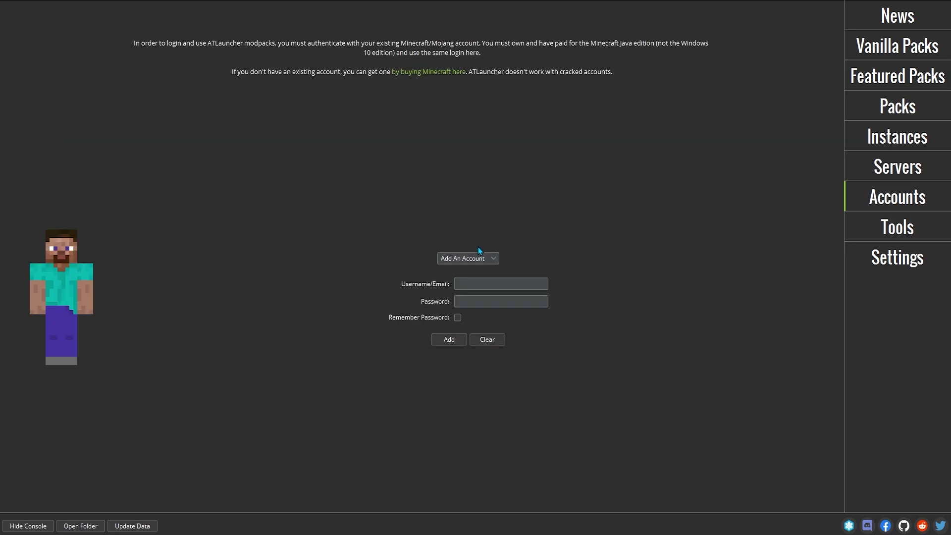
pyautogui.click(479, 280)
pyautogui.hotkey('ctrl', 'v')
pyautogui.press('Tab')
pyautogui.hotkey('ctrl', 'v')
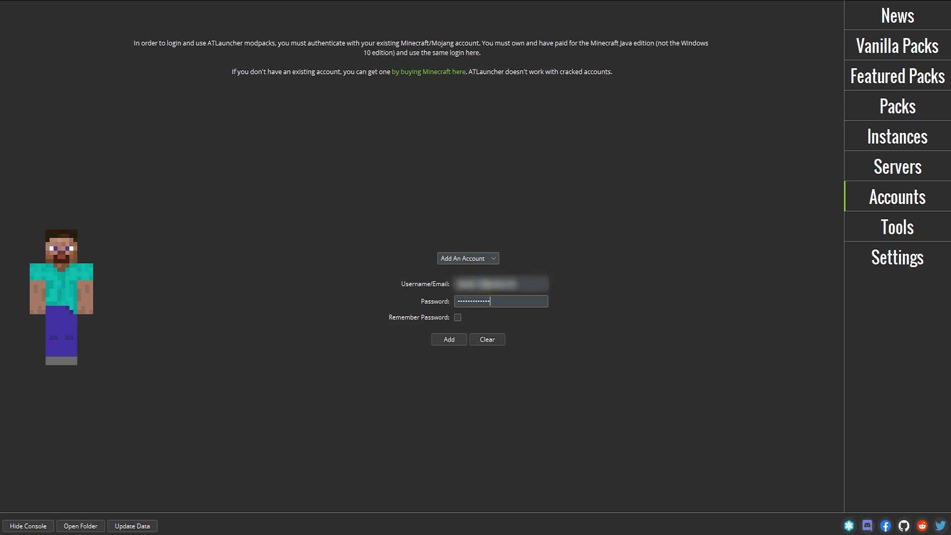
# Enable Remember Password, accept the security warning and add the account
pyautogui.click(458, 318)
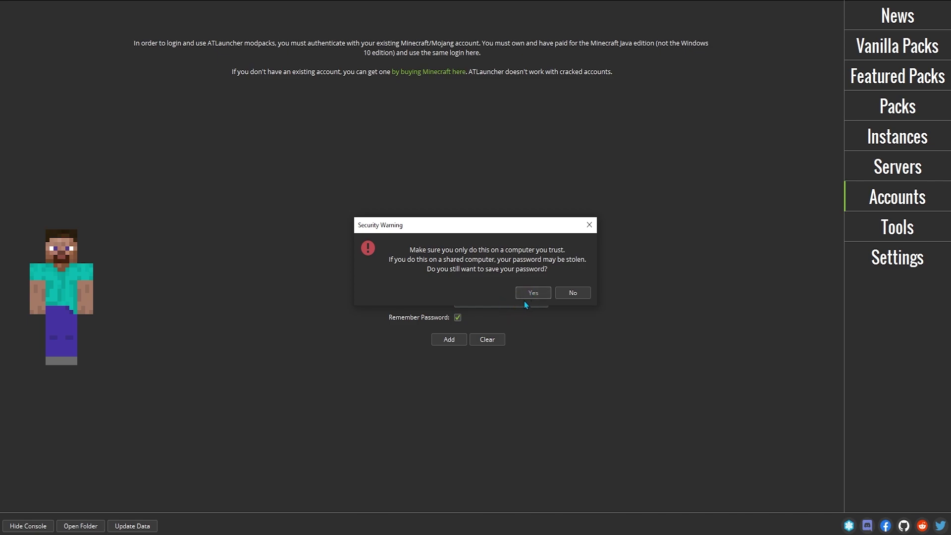
pyautogui.click(526, 296)
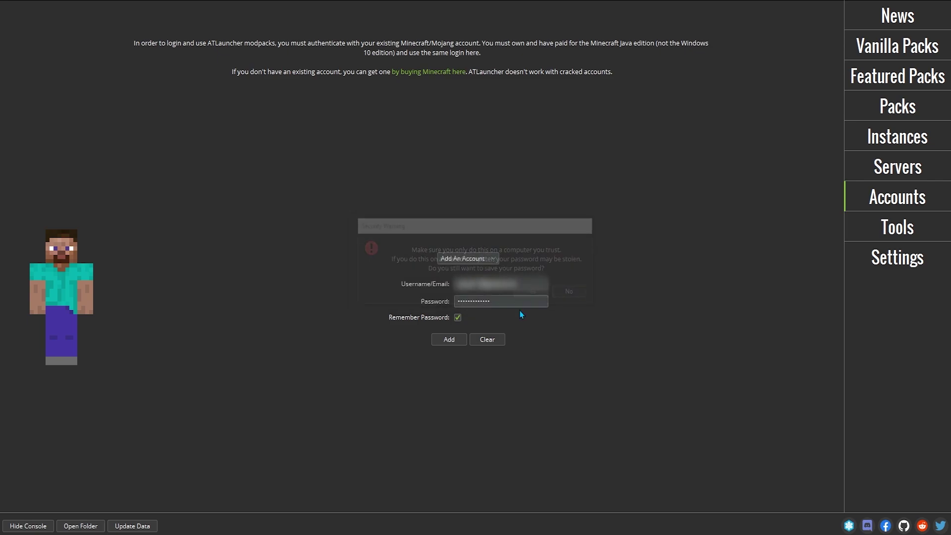
pyautogui.click(455, 343)
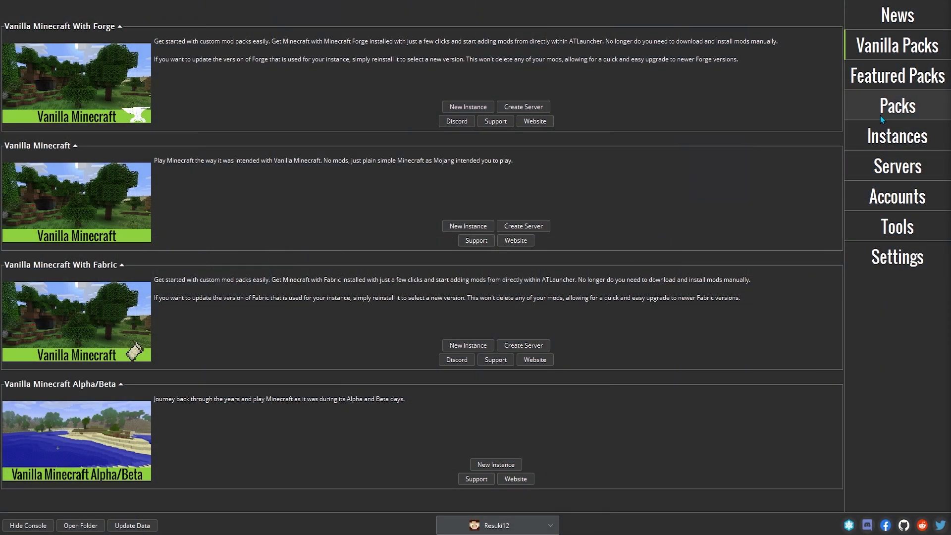
# Search the Packs listing for "Crundee Craft"
pyautogui.click(874, 111)
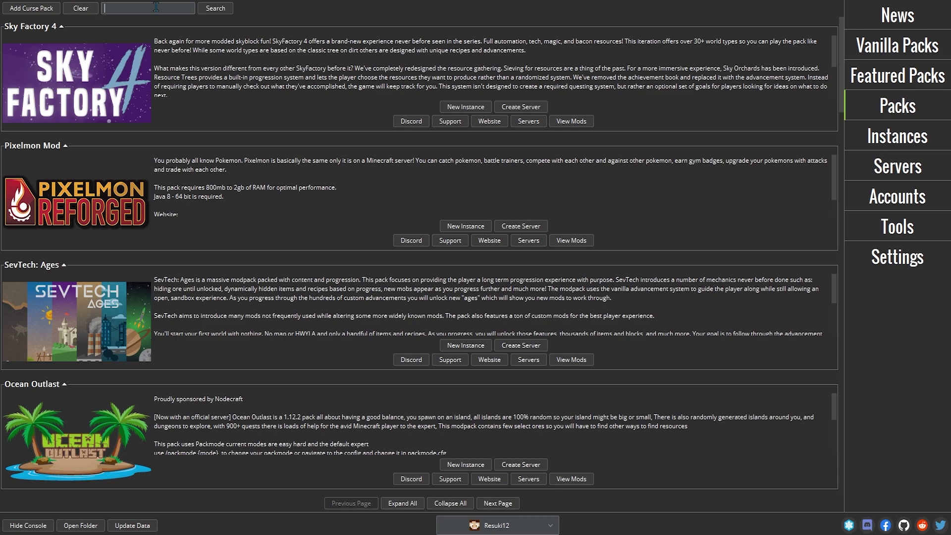
pyautogui.write('Cr')
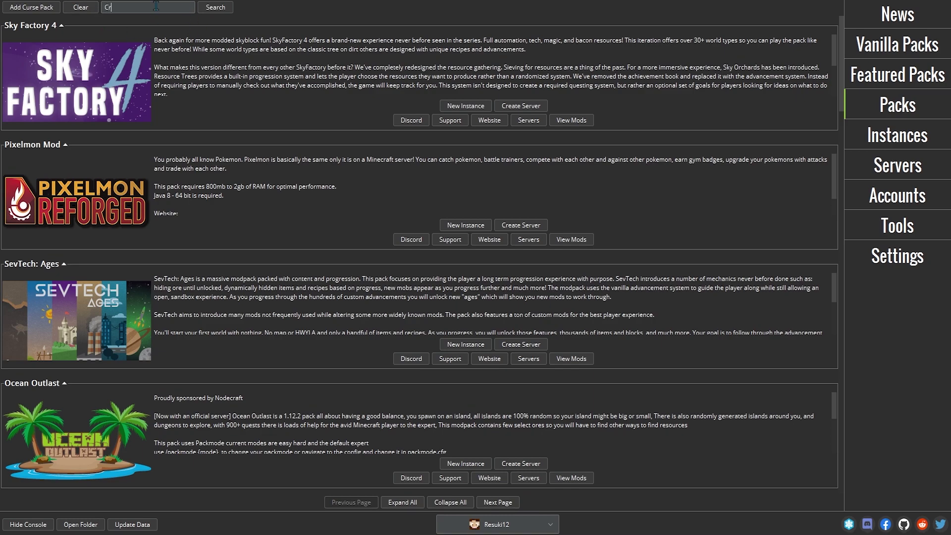
pyautogui.write('undee Craft')
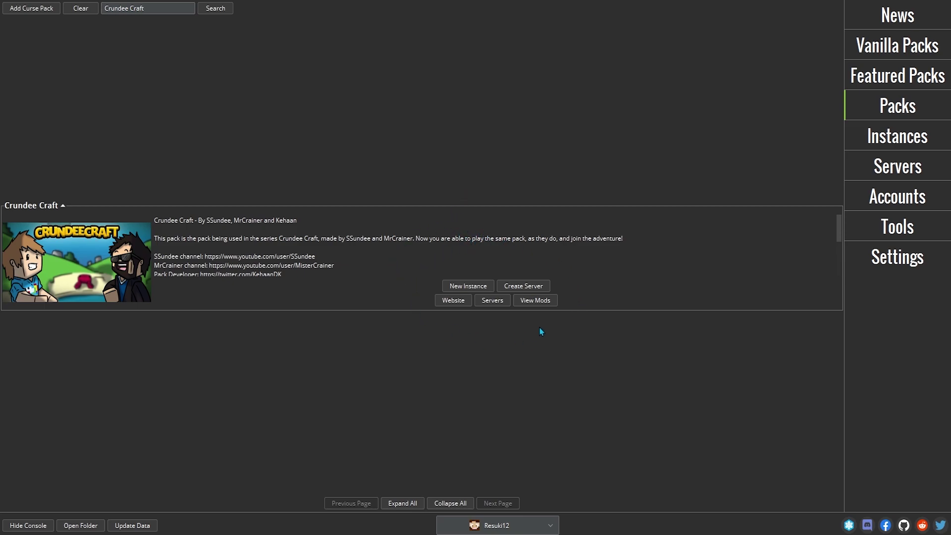
# Install Crundee Craft version 1.1.0 (1.7.10) as a new instance named "Apex Crundee" with the user lock left off
pyautogui.click(470, 286)
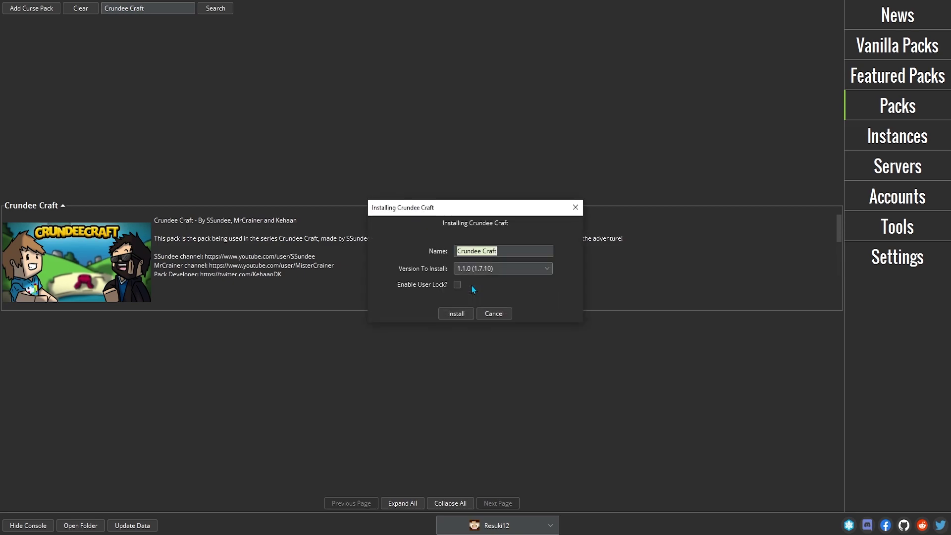
pyautogui.write('Apex Crundee')
pyautogui.click(457, 287)
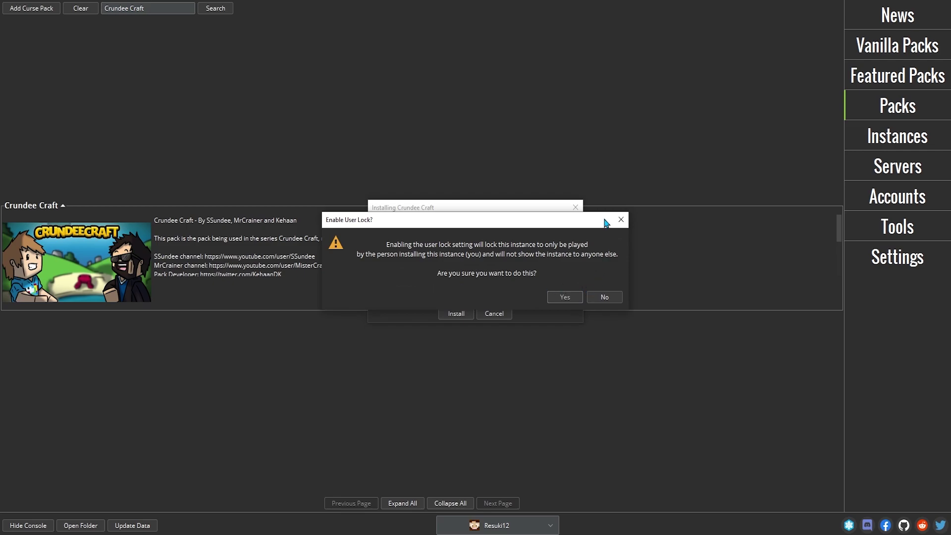
pyautogui.click(604, 297)
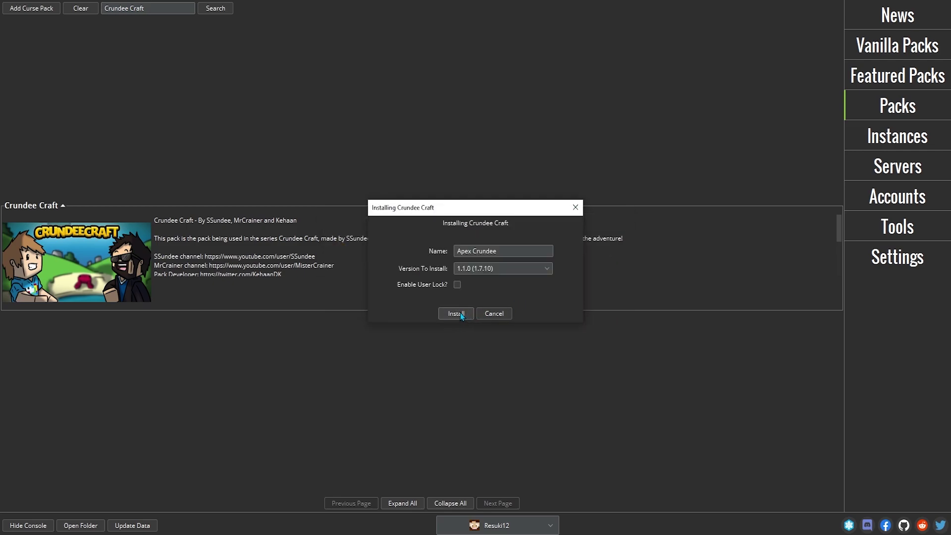
pyautogui.click(456, 314)
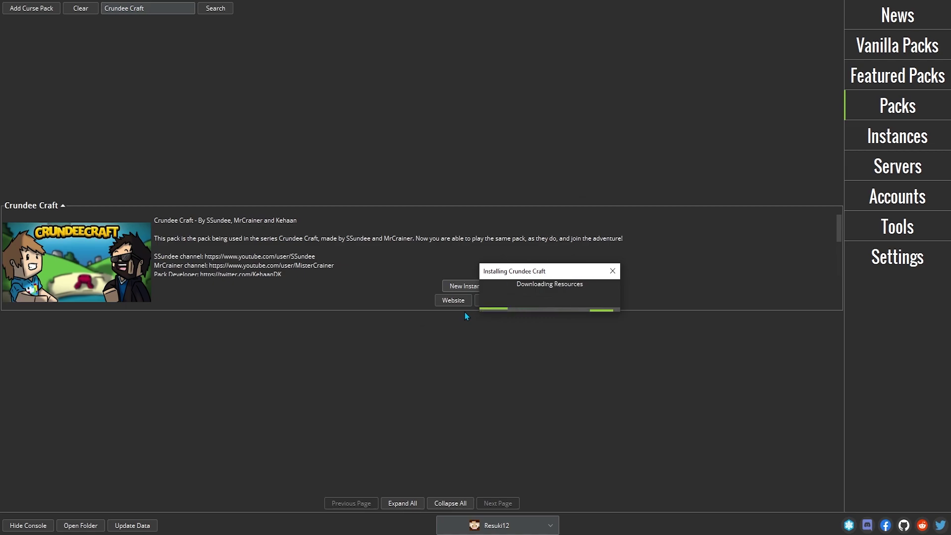
pyautogui.moveTo(524, 273); pyautogui.dragTo(474, 271)
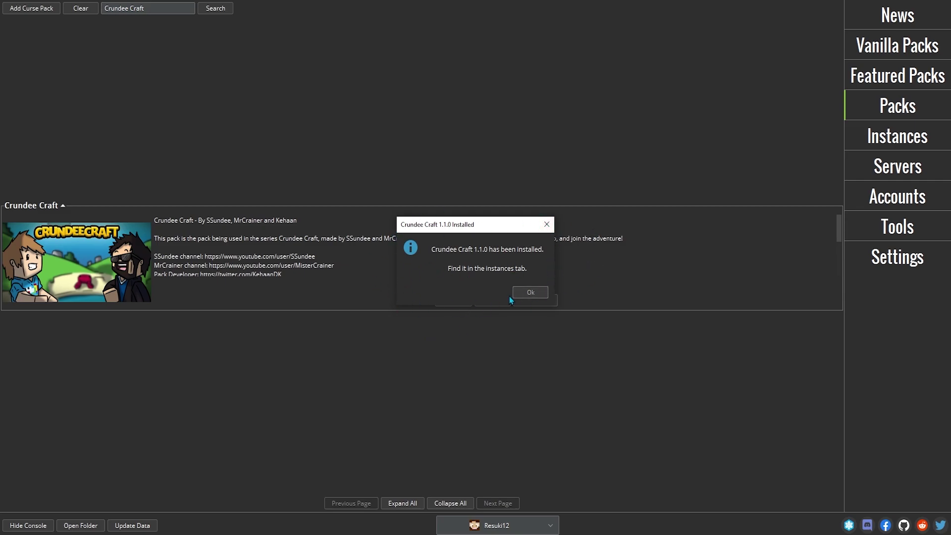
pyautogui.click(528, 292)
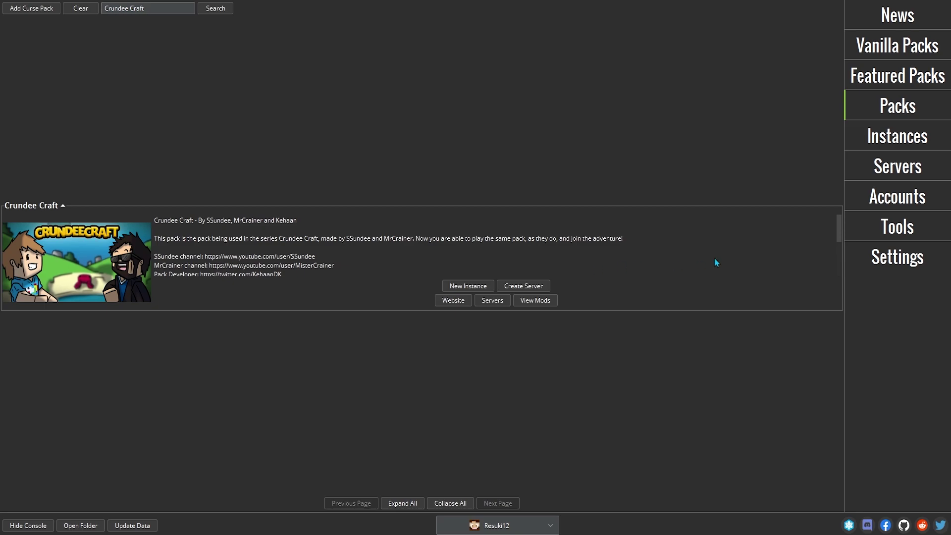
# Disable the Minecraft Forge, DivineRPG and Applied Energistics 2 mods in the Crundee Craft instance and close the mod editor
pyautogui.click(861, 141)
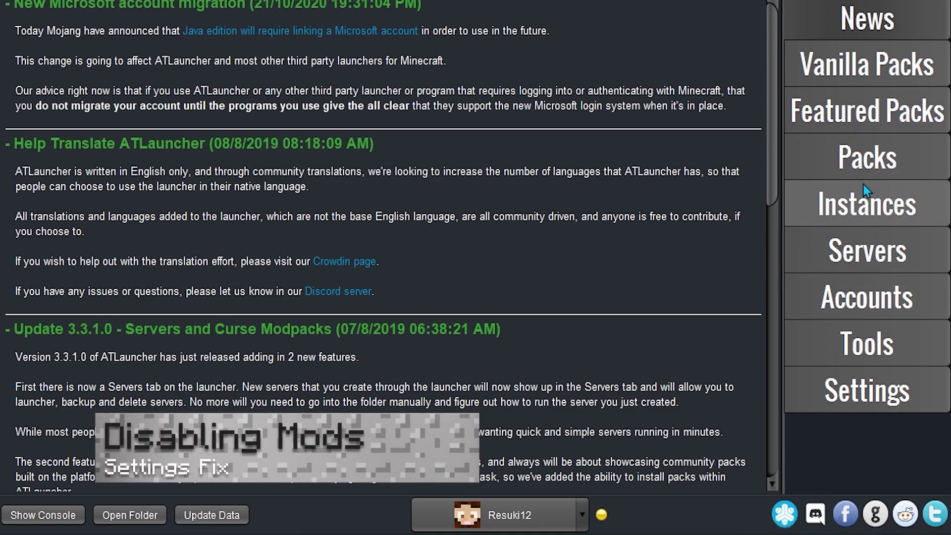
pyautogui.click(887, 218)
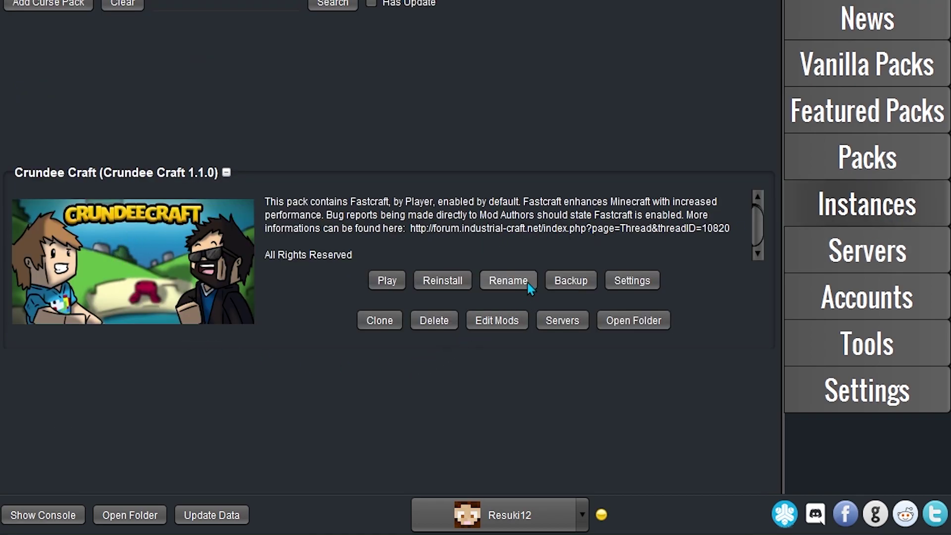
pyautogui.click(489, 324)
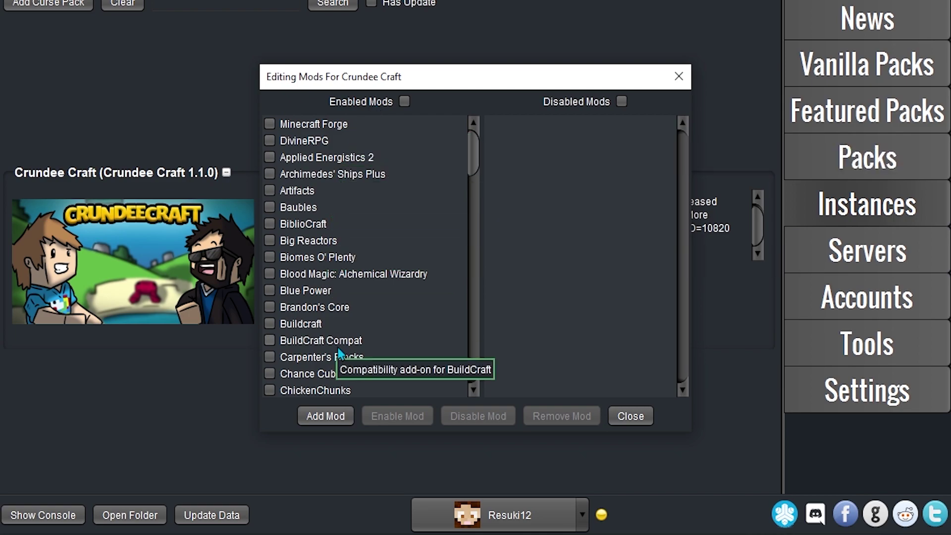
pyautogui.click(270, 125)
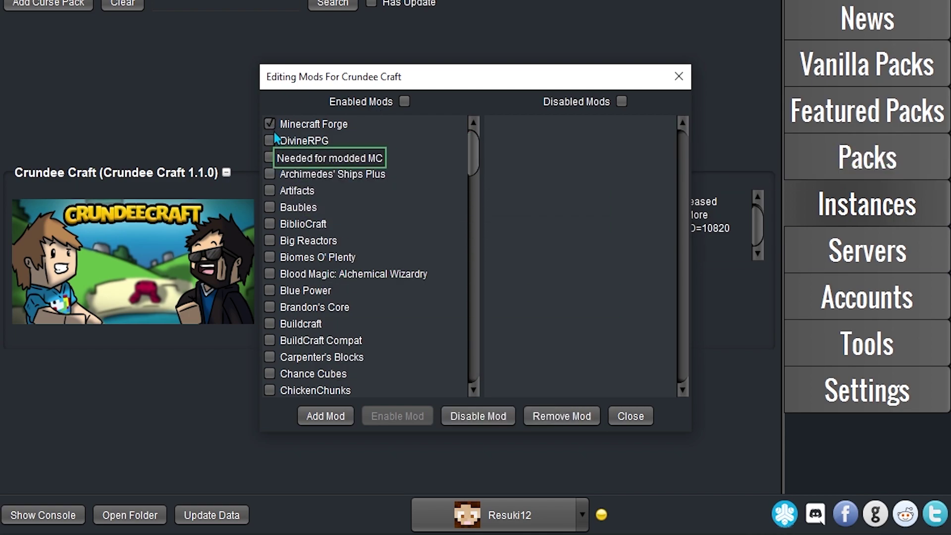
pyautogui.click(269, 140)
pyautogui.click(269, 158)
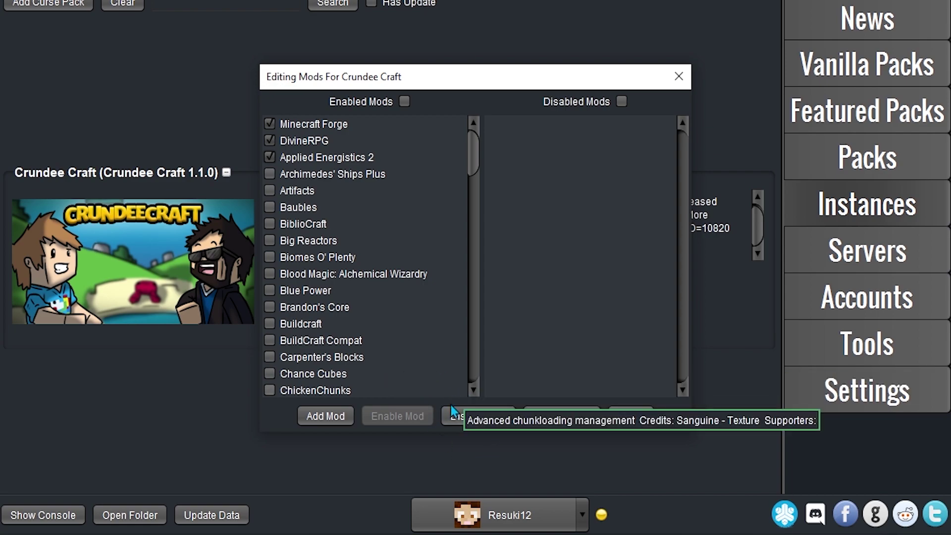
pyautogui.click(474, 409)
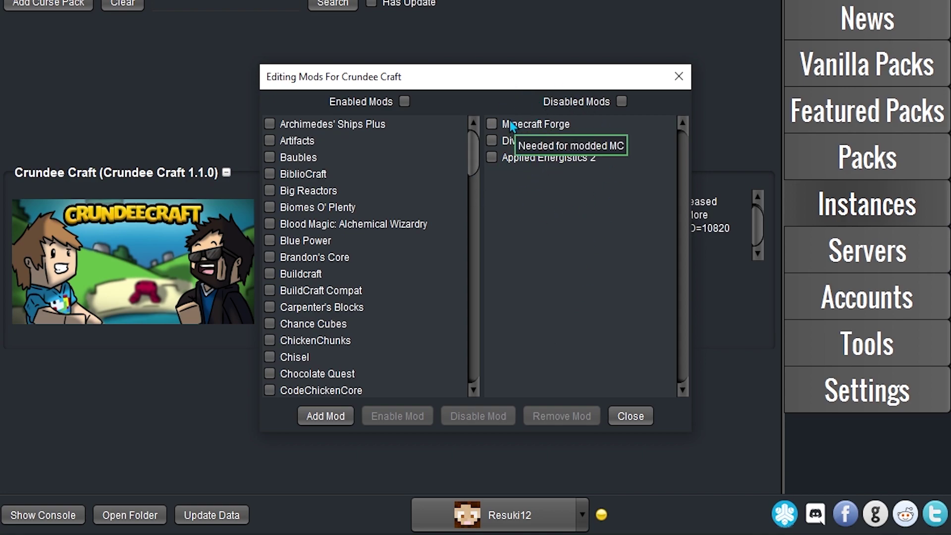
pyautogui.click(615, 419)
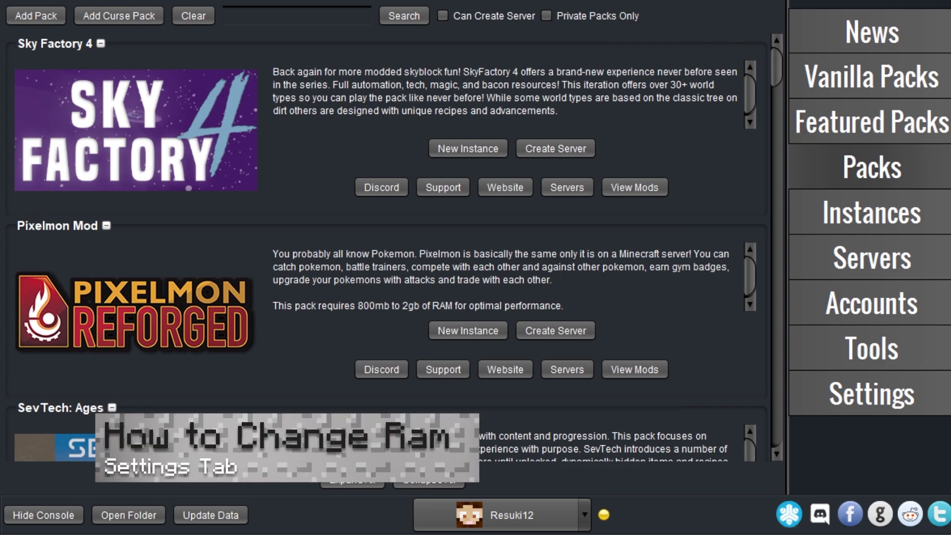
# Set the launcher's maximum memory for Java/Minecraft to 8,192 and save the settings
pyautogui.click(901, 396)
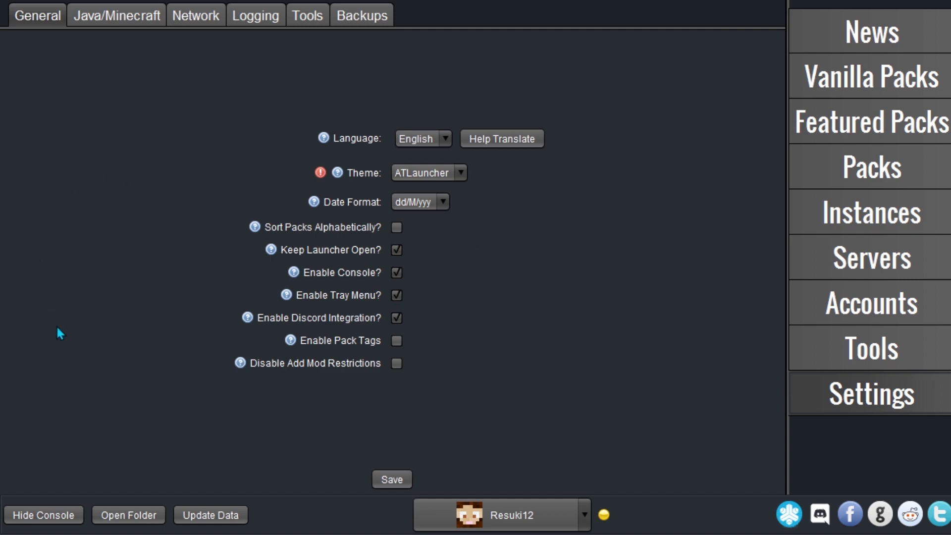
pyautogui.click(120, 21)
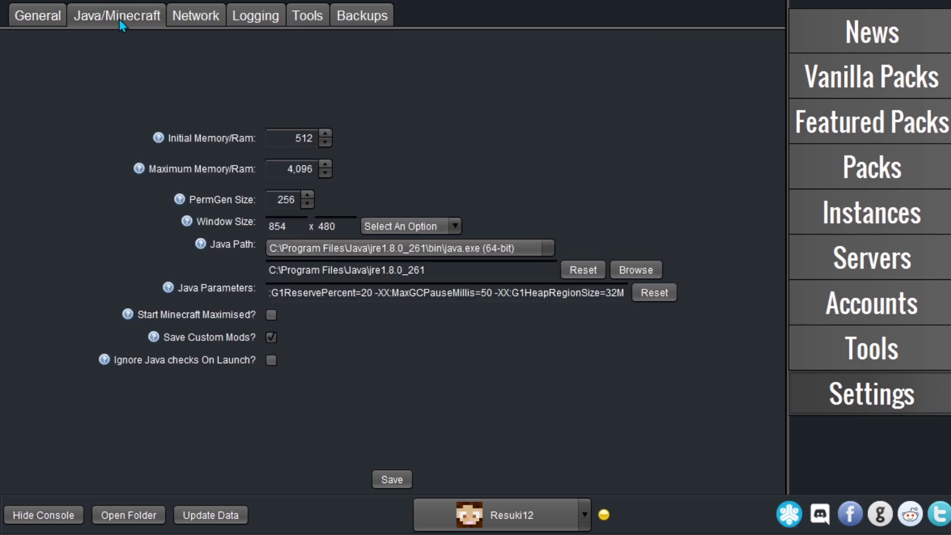
pyautogui.moveTo(325, 170); pyautogui.dragTo(322, 168)
pyautogui.click(328, 174)
pyautogui.click(328, 174)
pyautogui.click(401, 480)
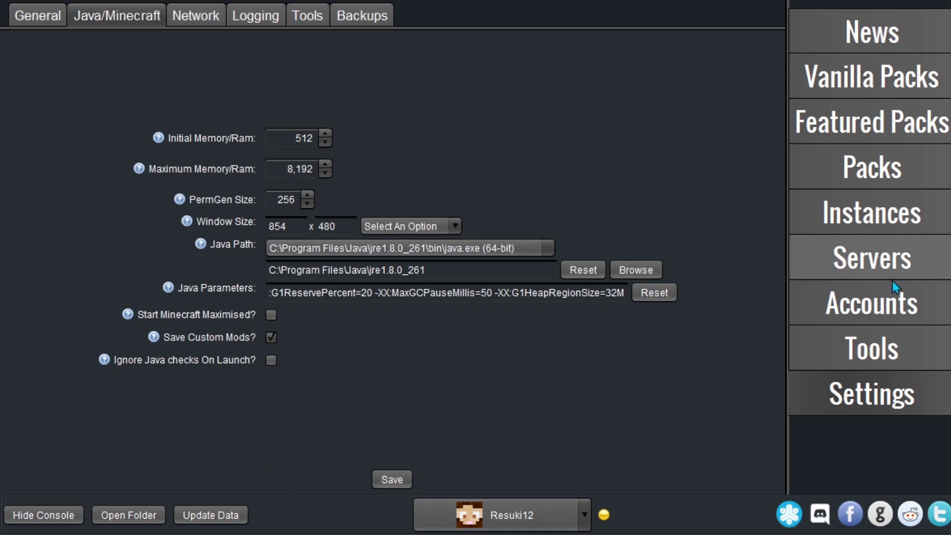
# Open the Crundee Craft instance's own memory and Java settings and save them
pyautogui.click(891, 223)
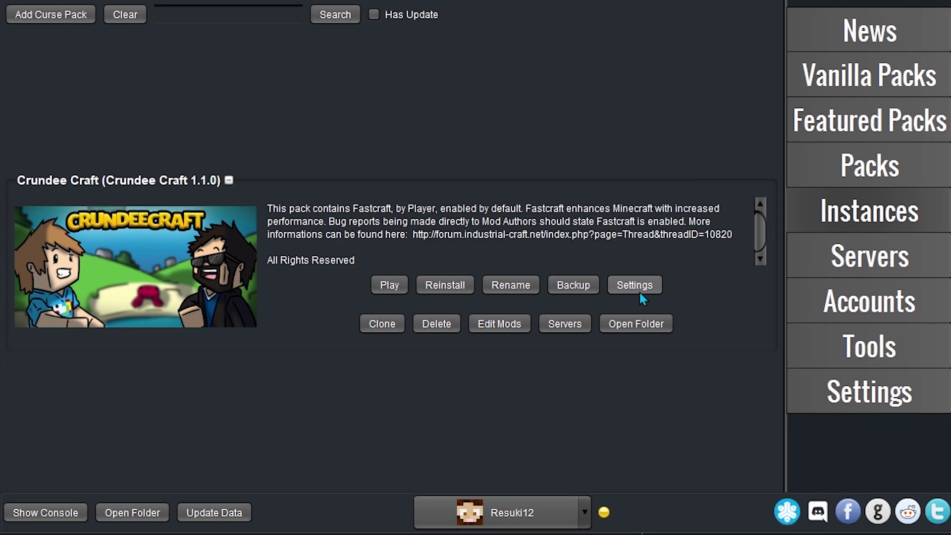
pyautogui.click(626, 287)
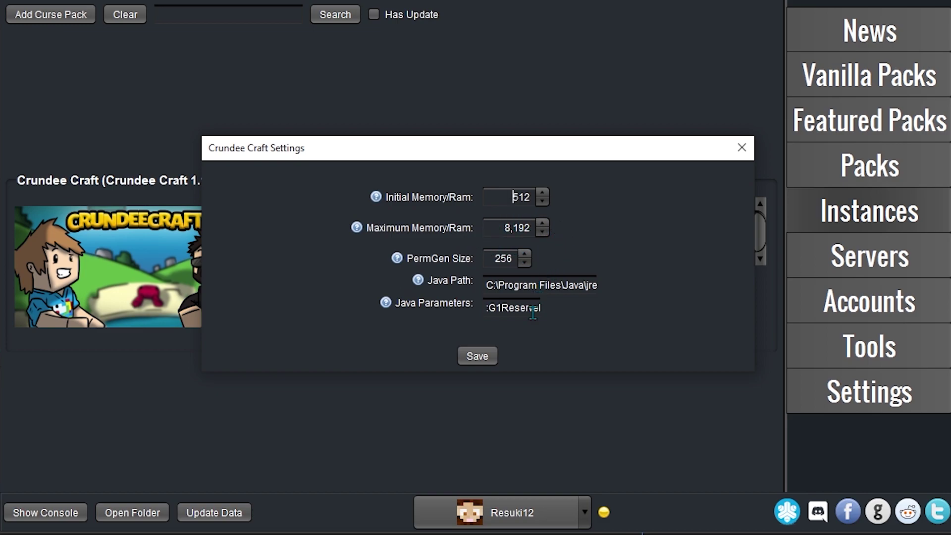
pyautogui.click(475, 357)
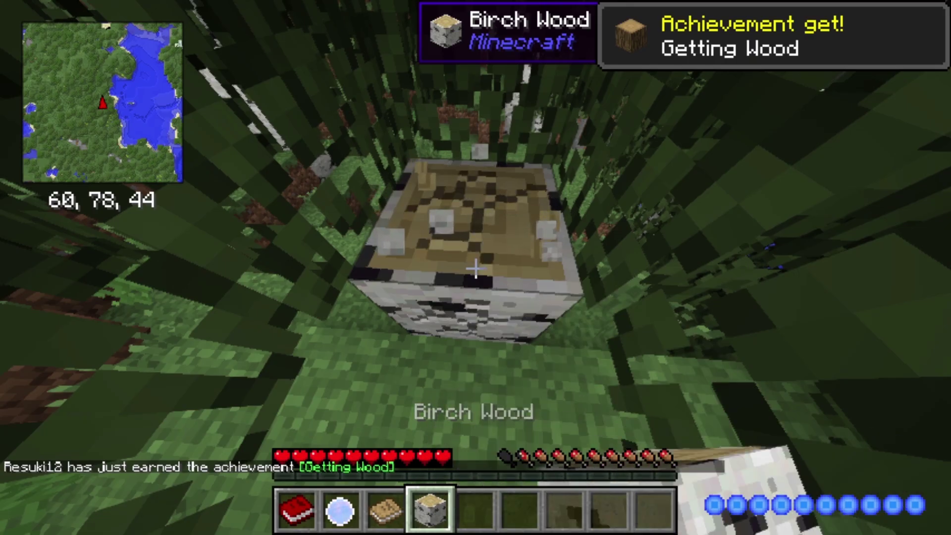
pyautogui.click(476, 268)
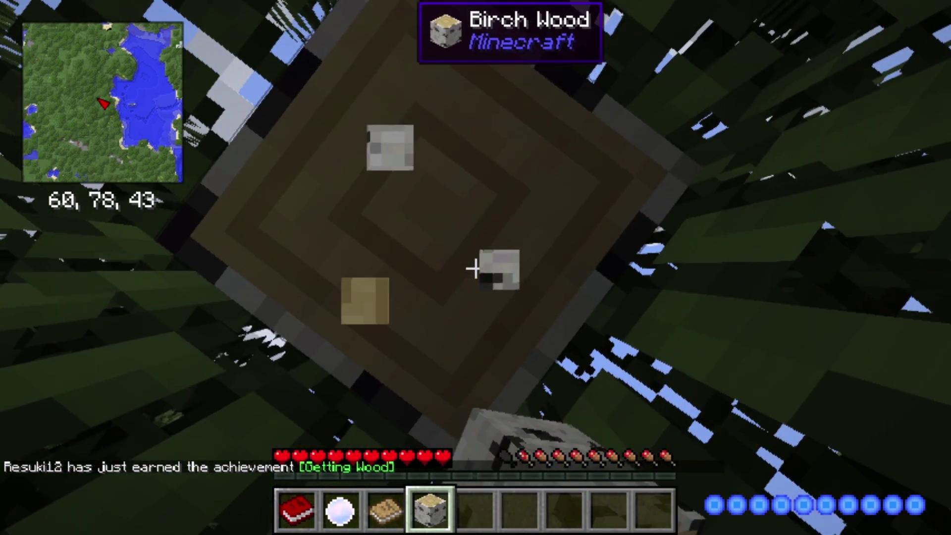